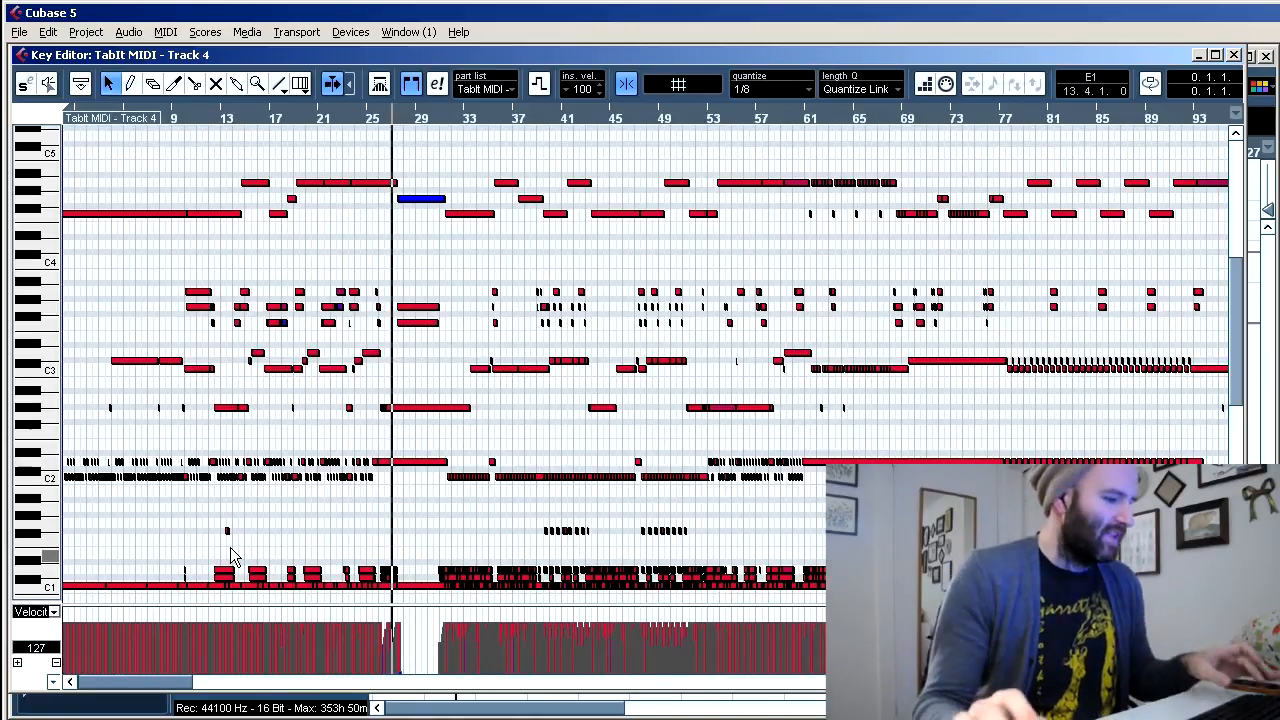
Open the Logical Editor with all notes of the drum part selected
key(ctrl+l)
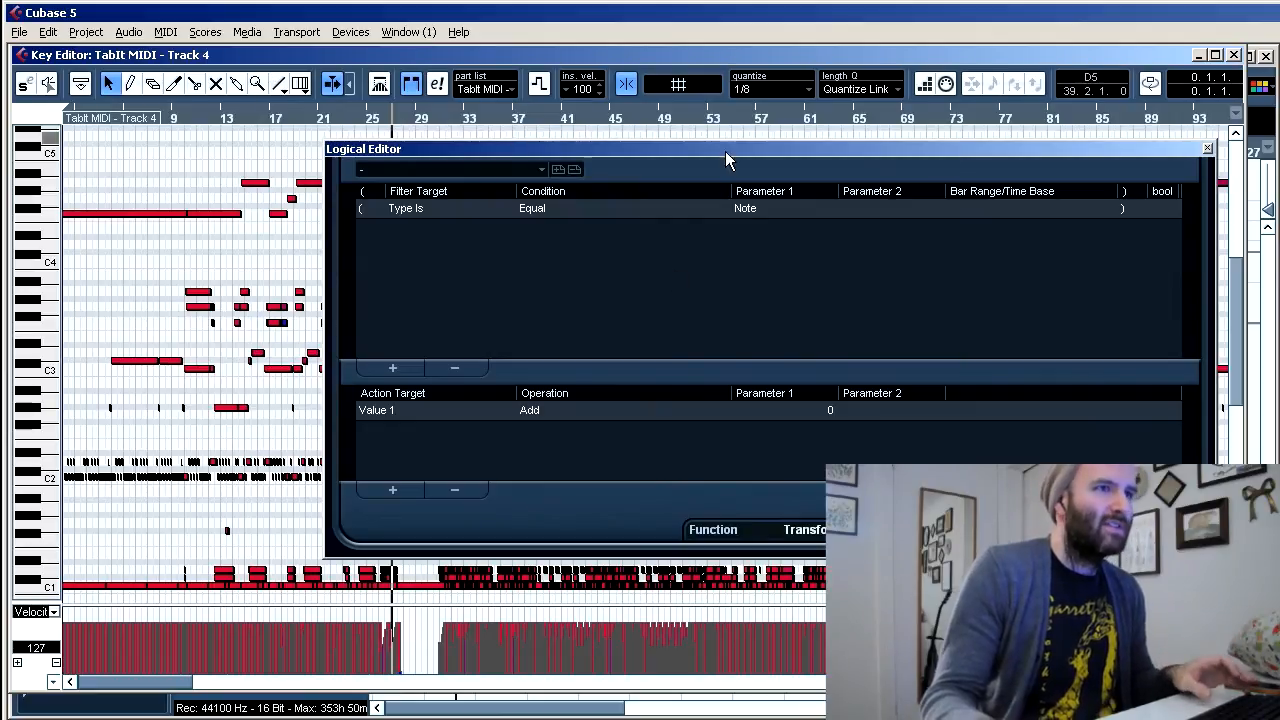
click(1207, 148)
click(836, 287)
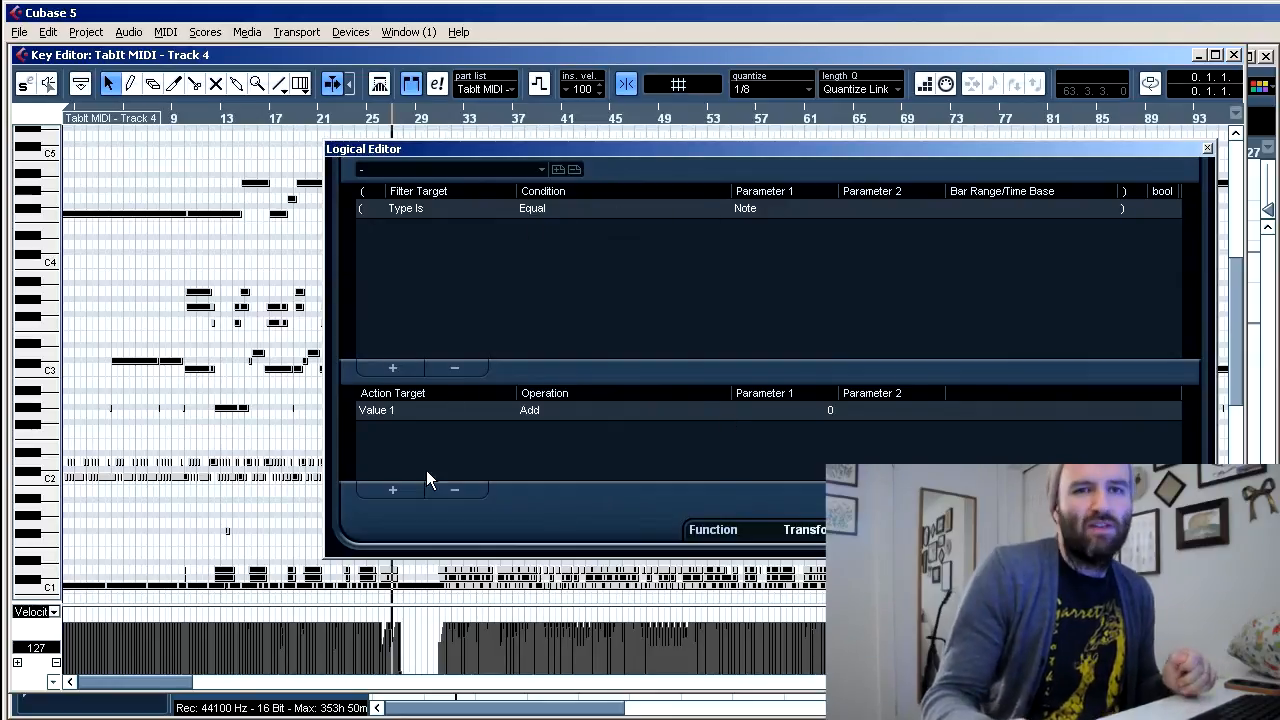
click(383, 410)
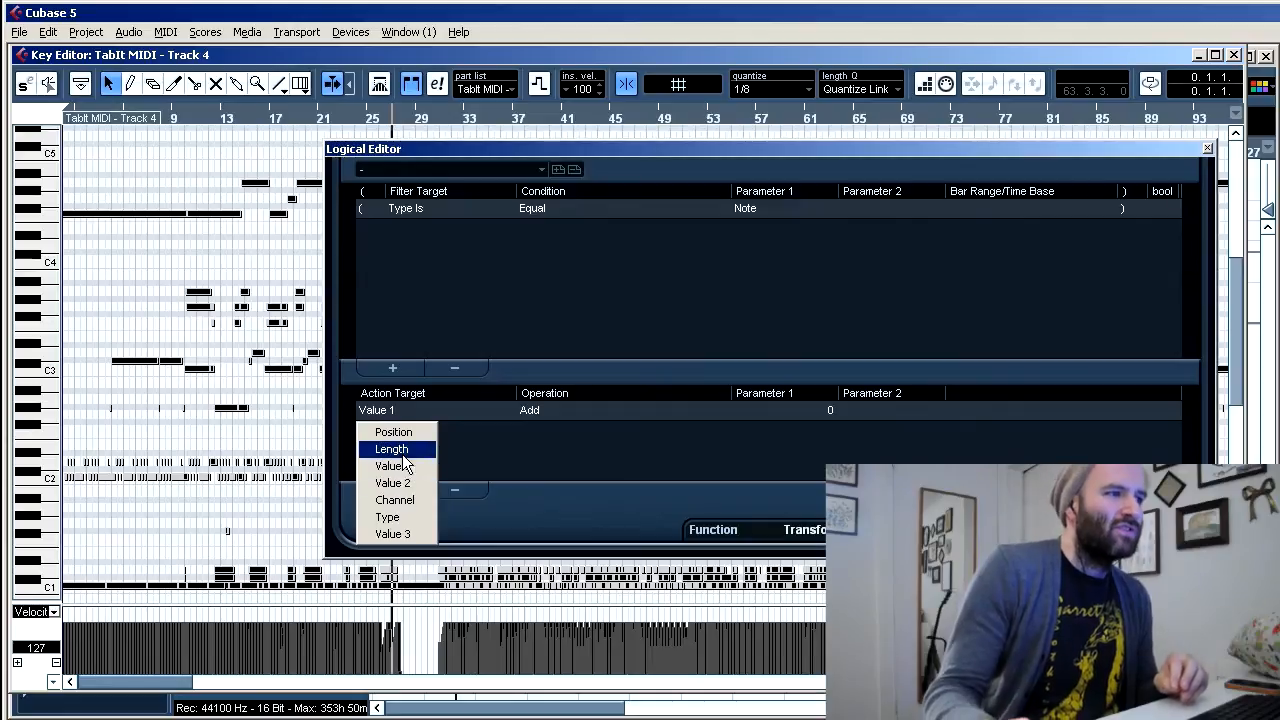
click(566, 441)
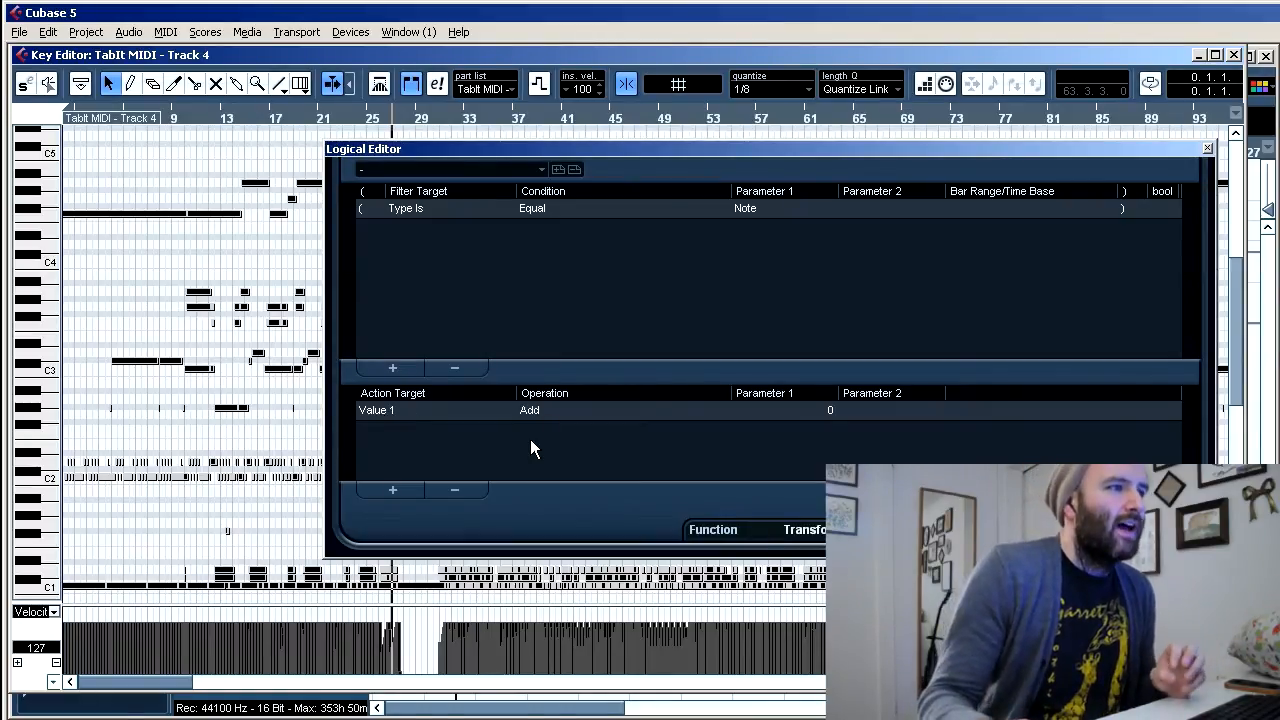
Load the [snare] preset and apply it to the D1 notes, with relative random pitch values between 0 and 2
click(541, 170)
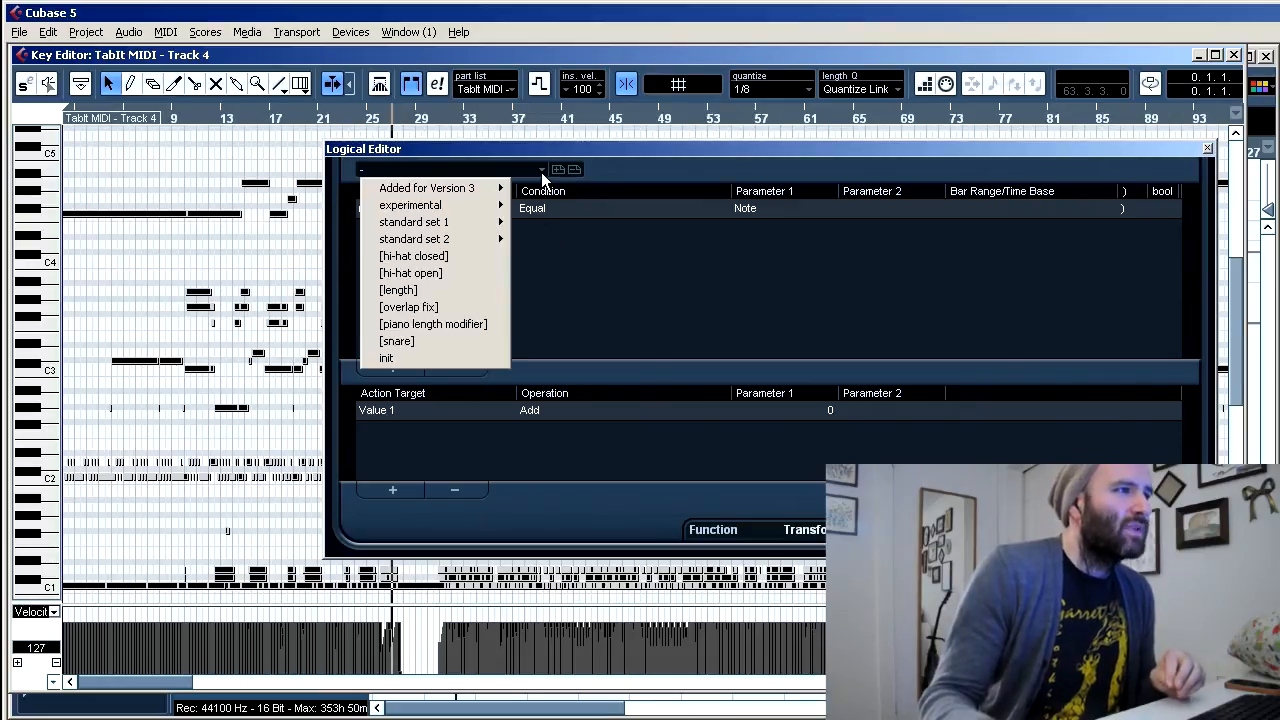
click(415, 341)
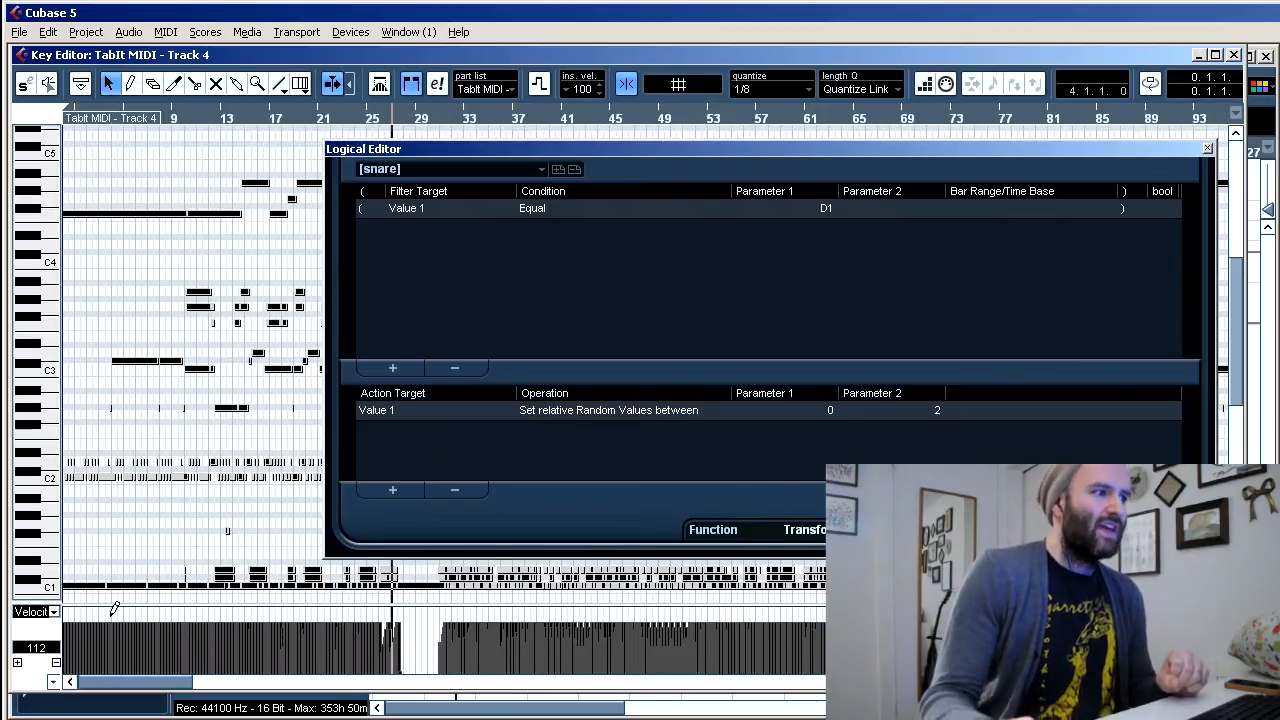
drag(985, 150, 966, 83)
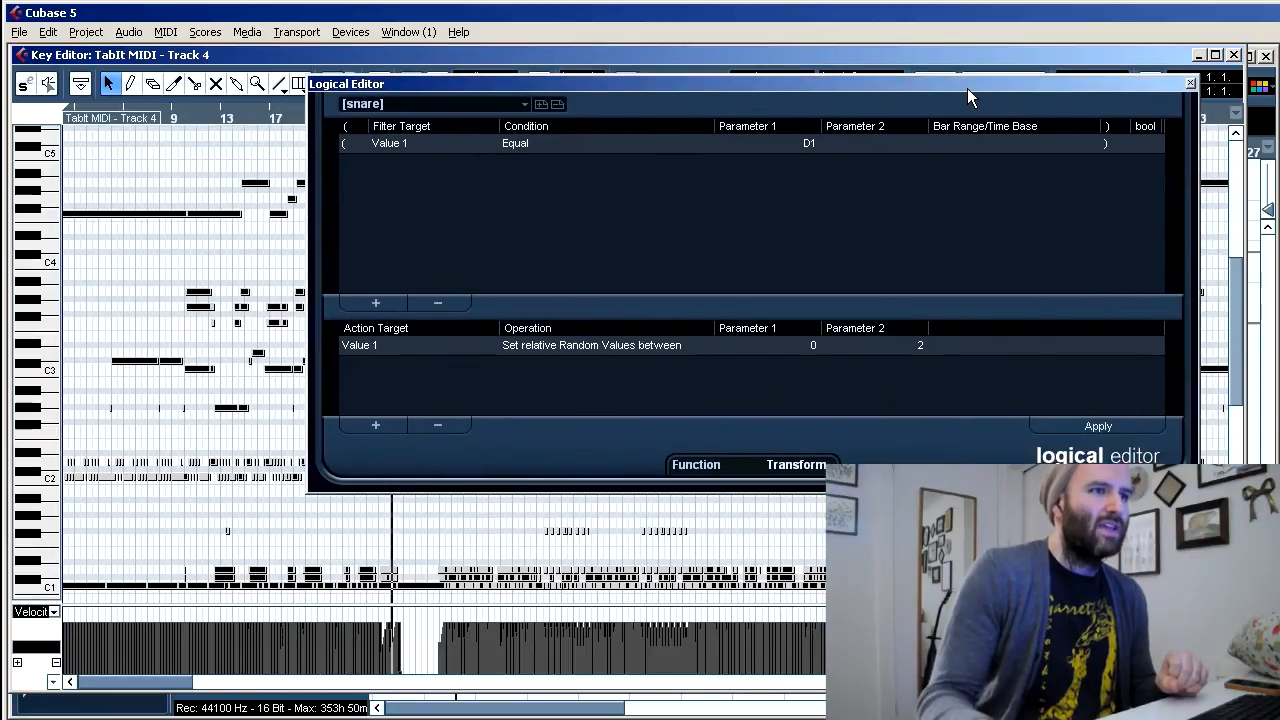
click(1099, 426)
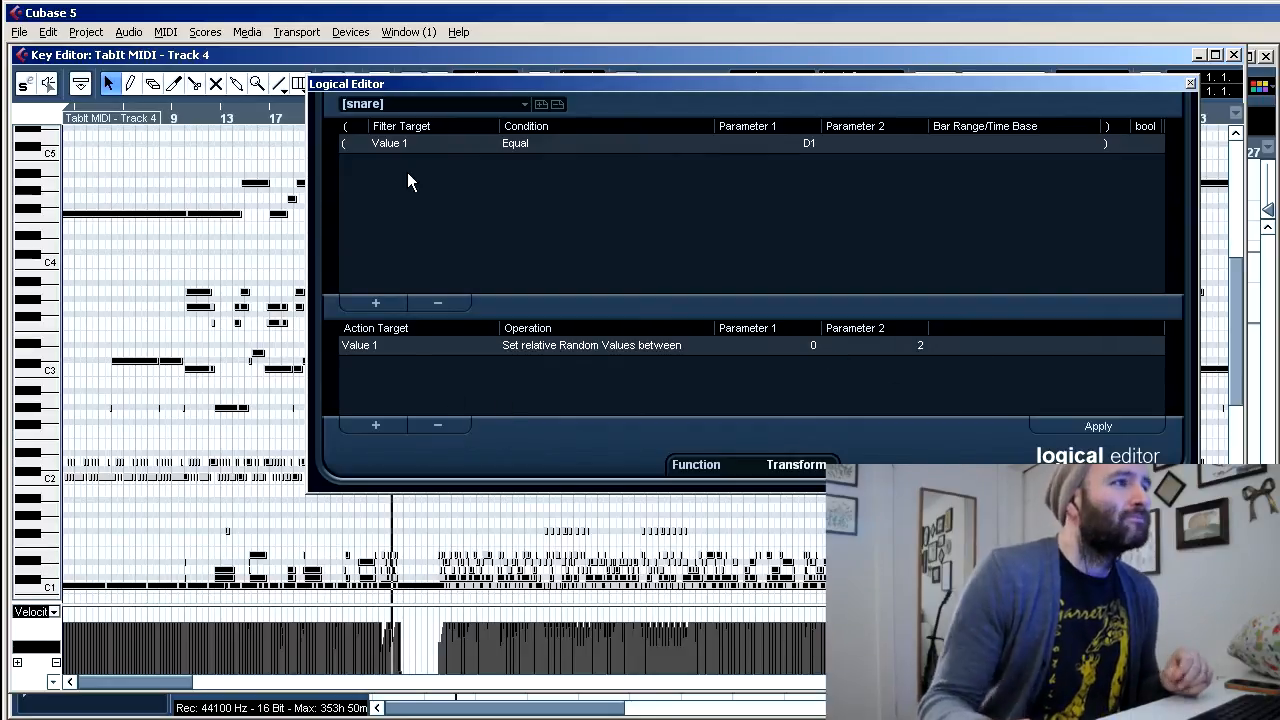
Load the [hi-hat closed] preset and apply it to the D2 notes, with relative random pitch values between -1 and 2
click(517, 104)
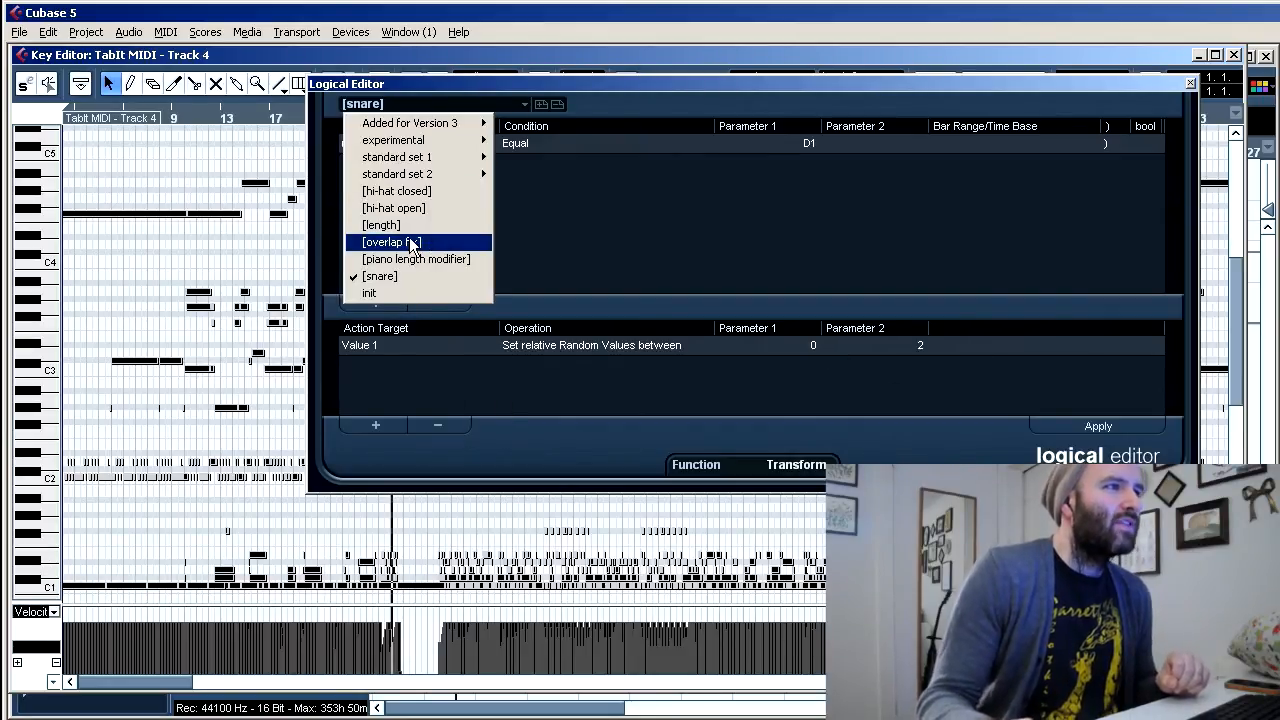
click(408, 191)
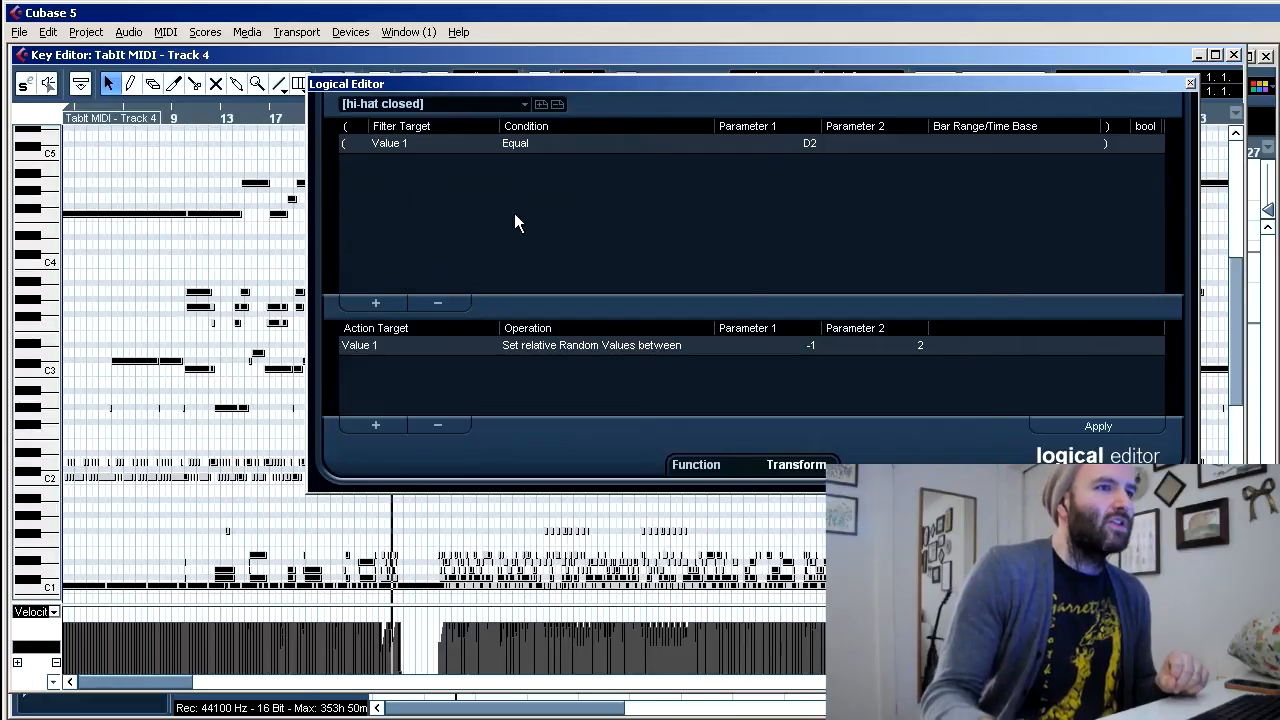
drag(937, 84, 912, 8)
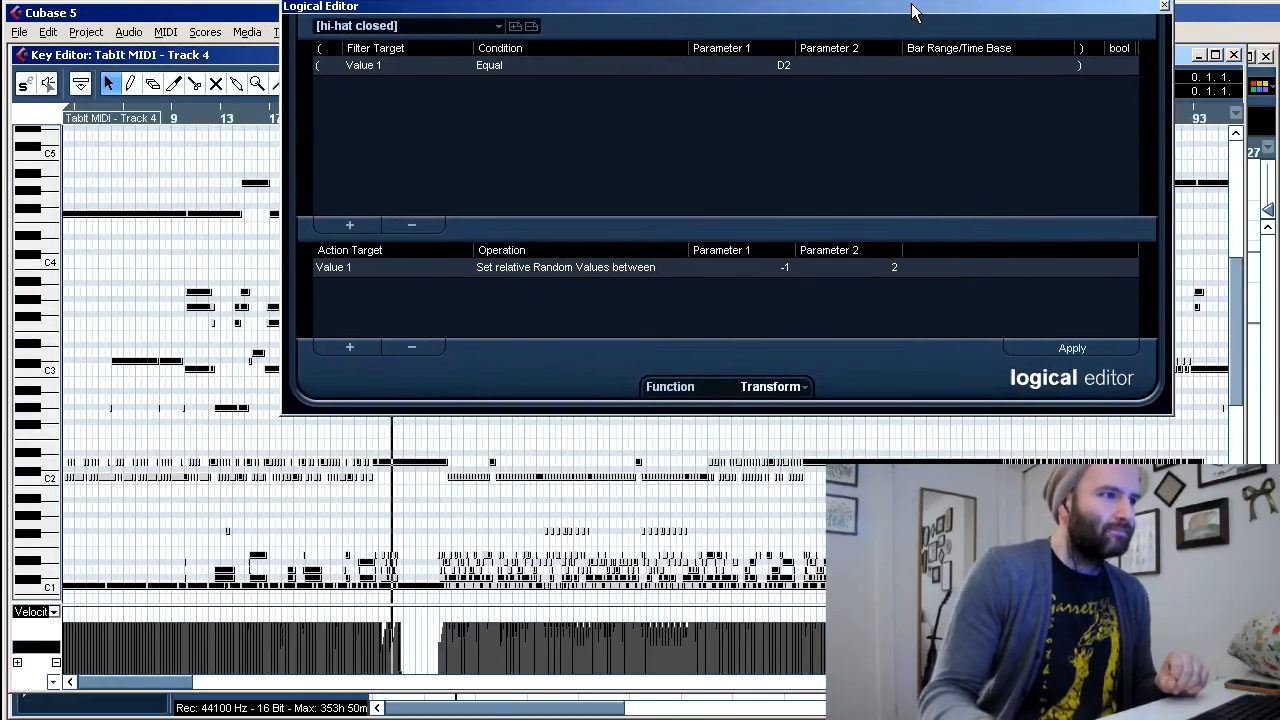
click(1068, 347)
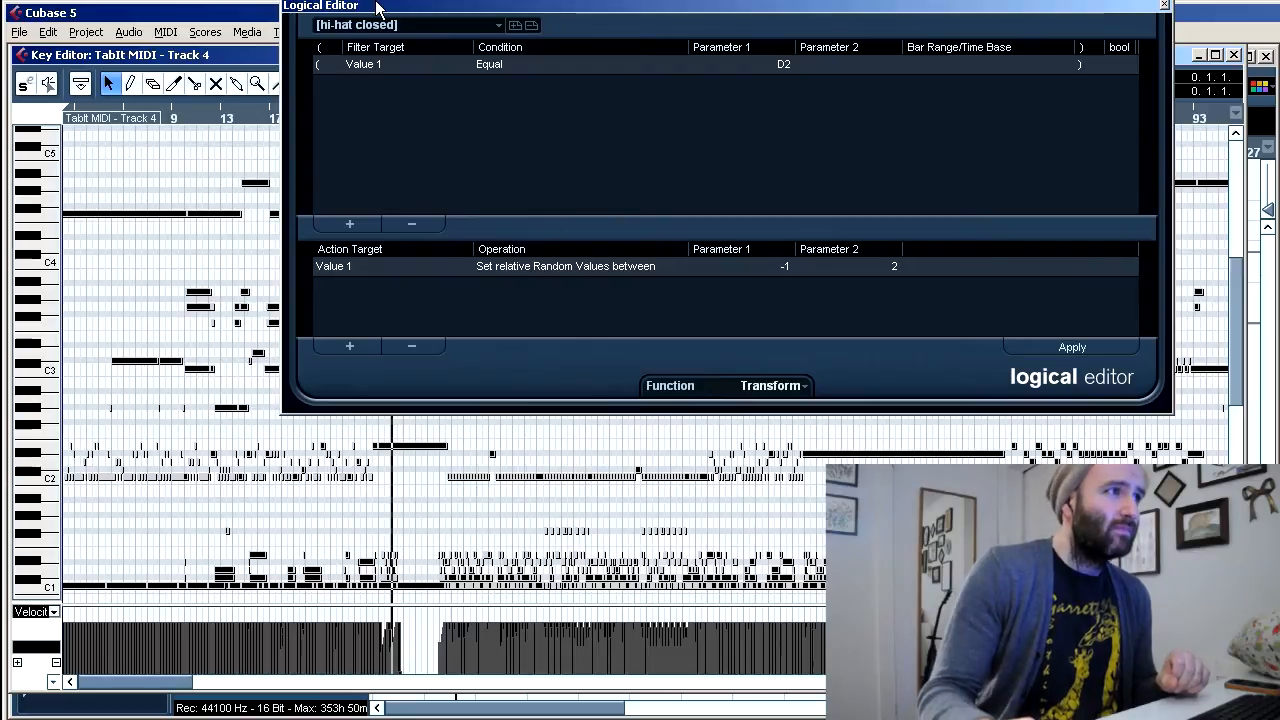
Load the [hi-hat open] preset and apply it to the G#2 notes, with relative random pitch values between -2 and 1
click(452, 28)
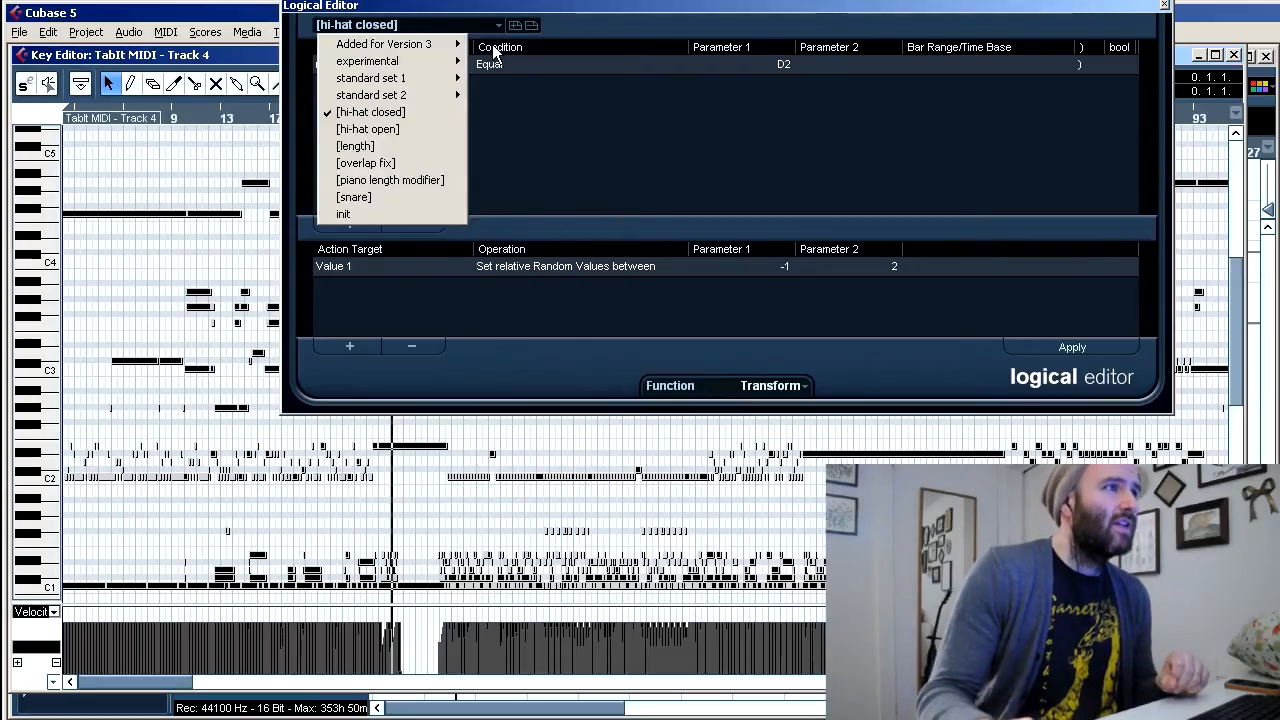
click(390, 130)
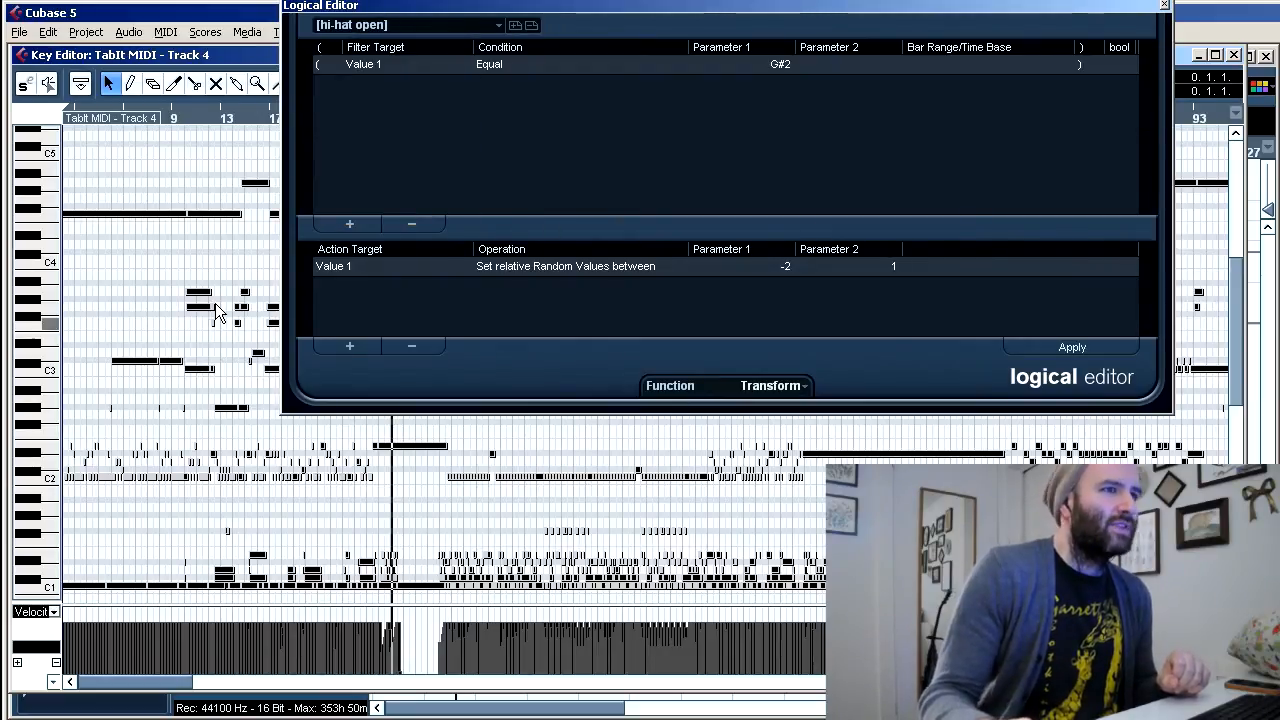
click(1077, 346)
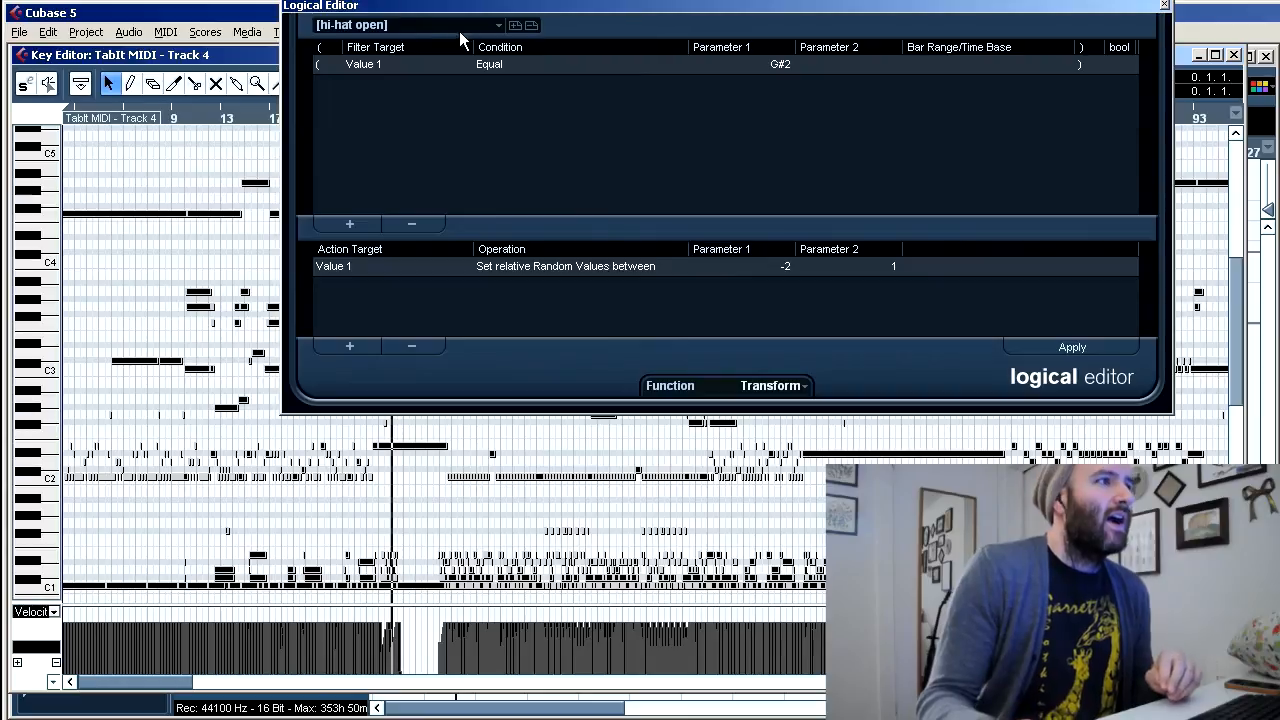
Apply the [length] preset to set every note to a fixed length of 0.00.01.000 PPQ
click(494, 33)
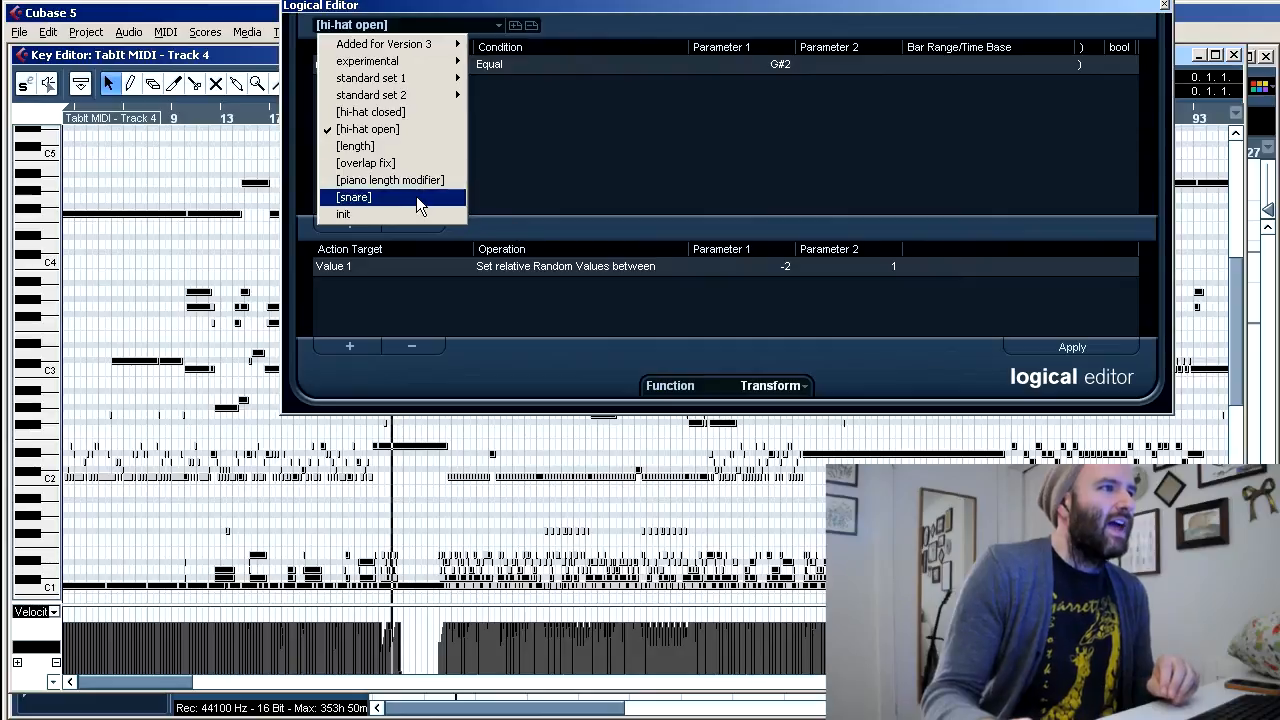
click(369, 146)
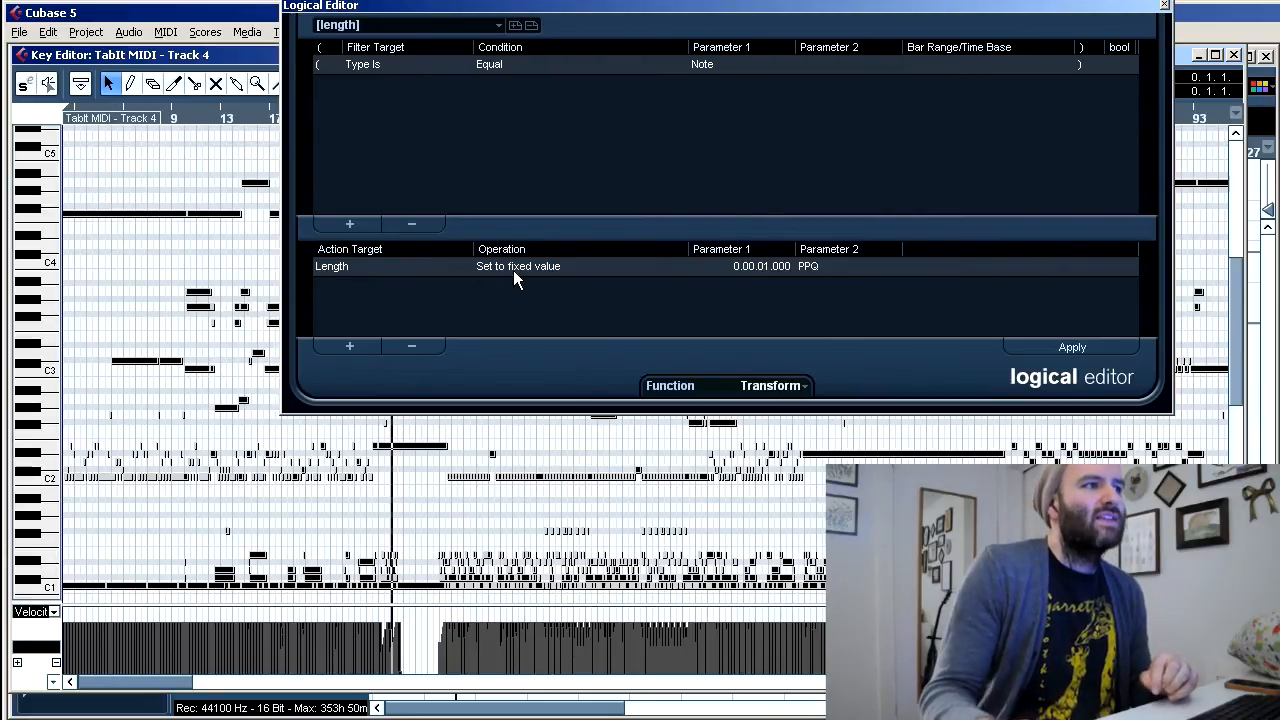
click(1116, 345)
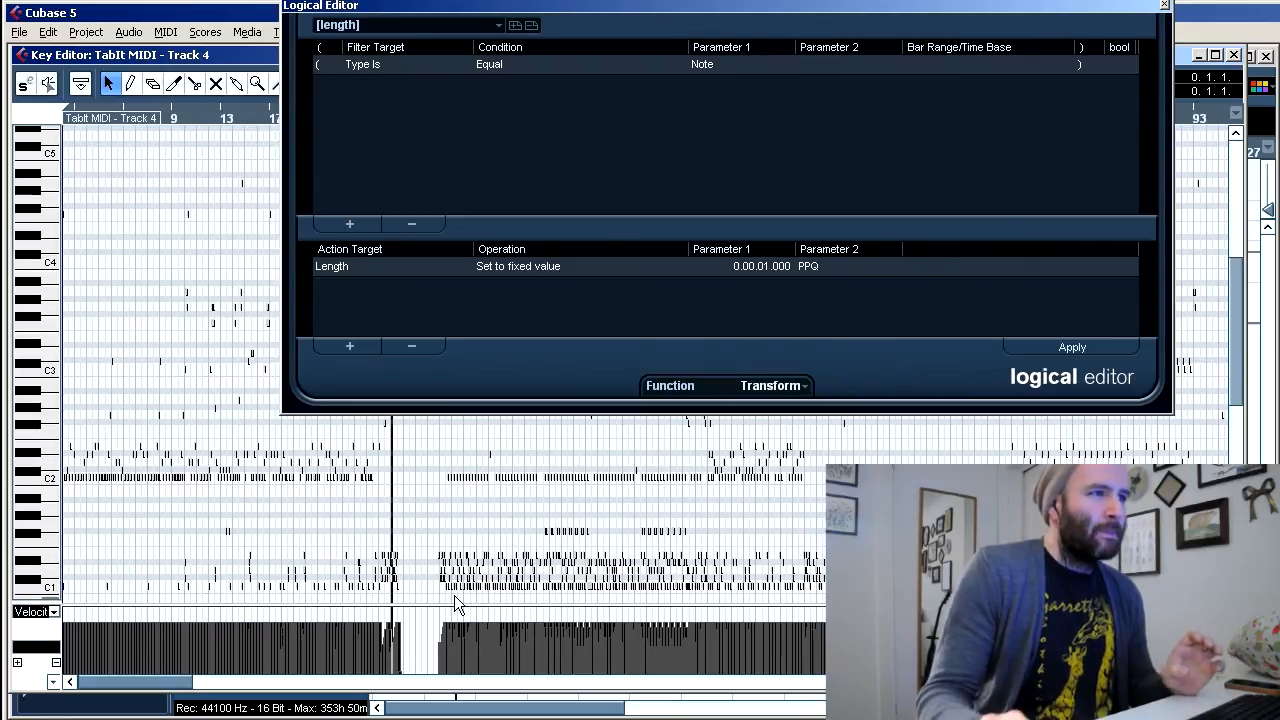
Change the action target to Value 2 and its operation to Set relative Random Values between
click(447, 31)
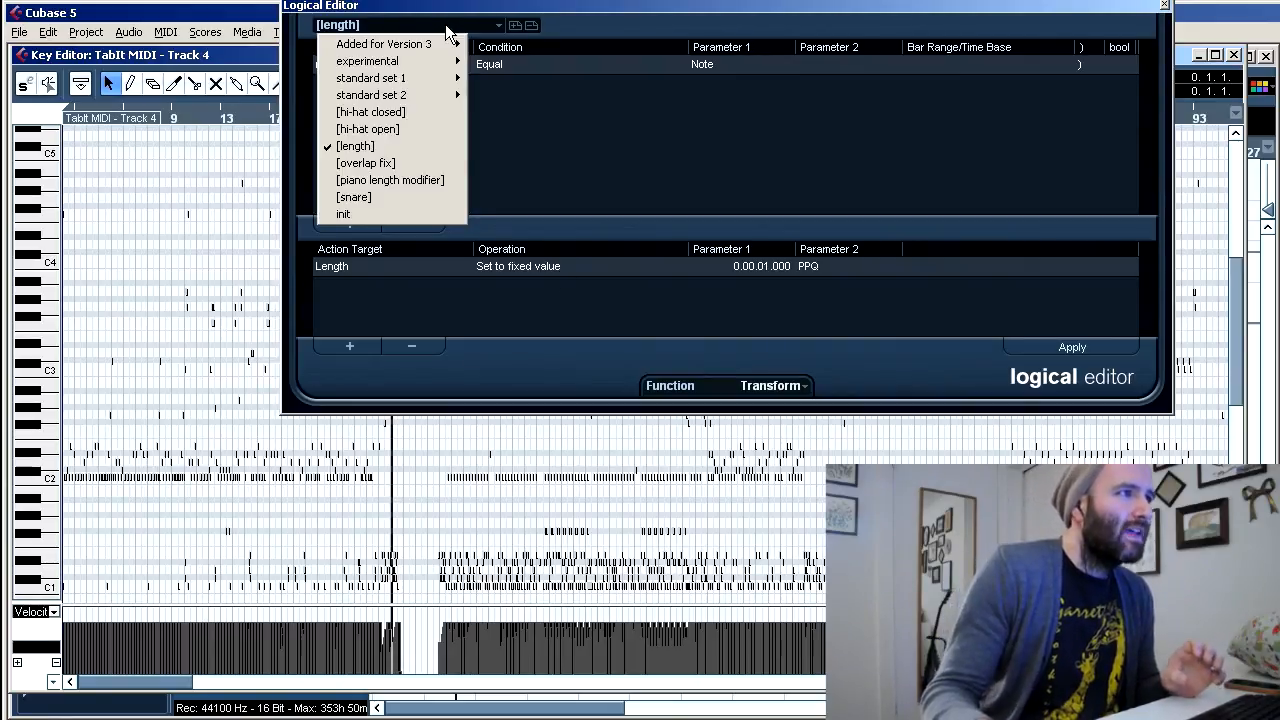
click(447, 31)
click(336, 266)
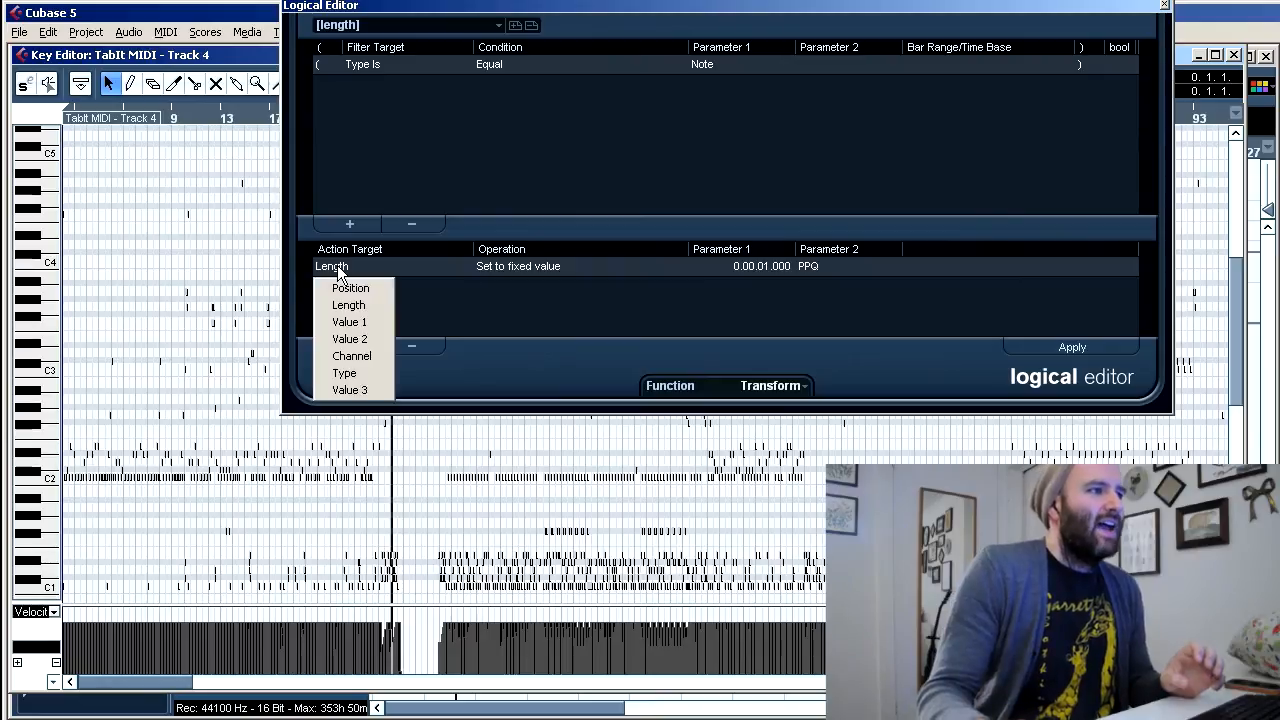
click(360, 339)
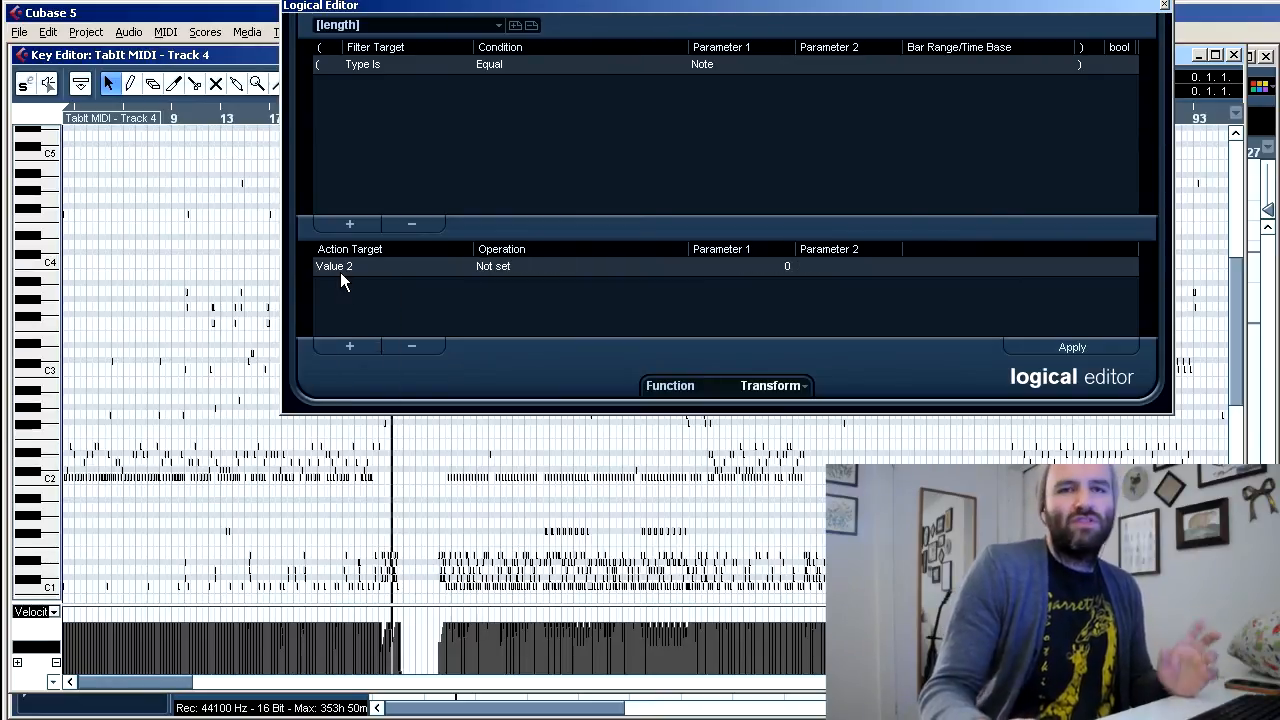
click(508, 270)
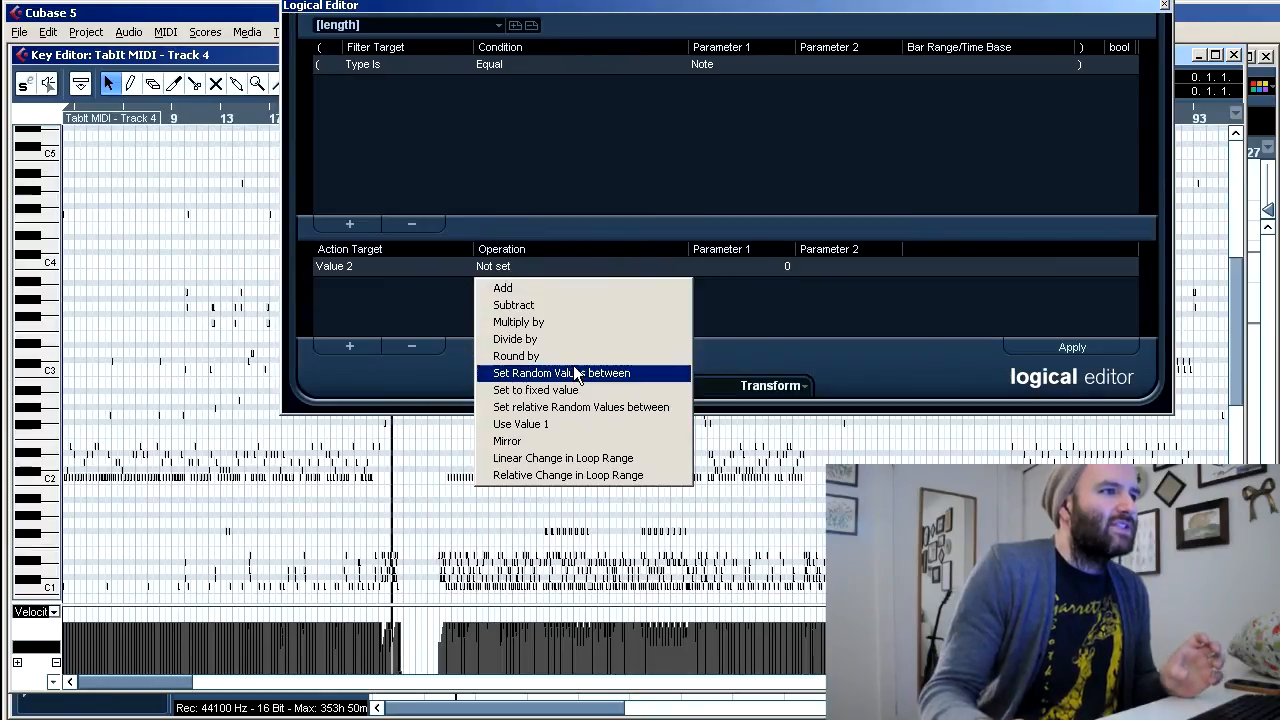
click(585, 407)
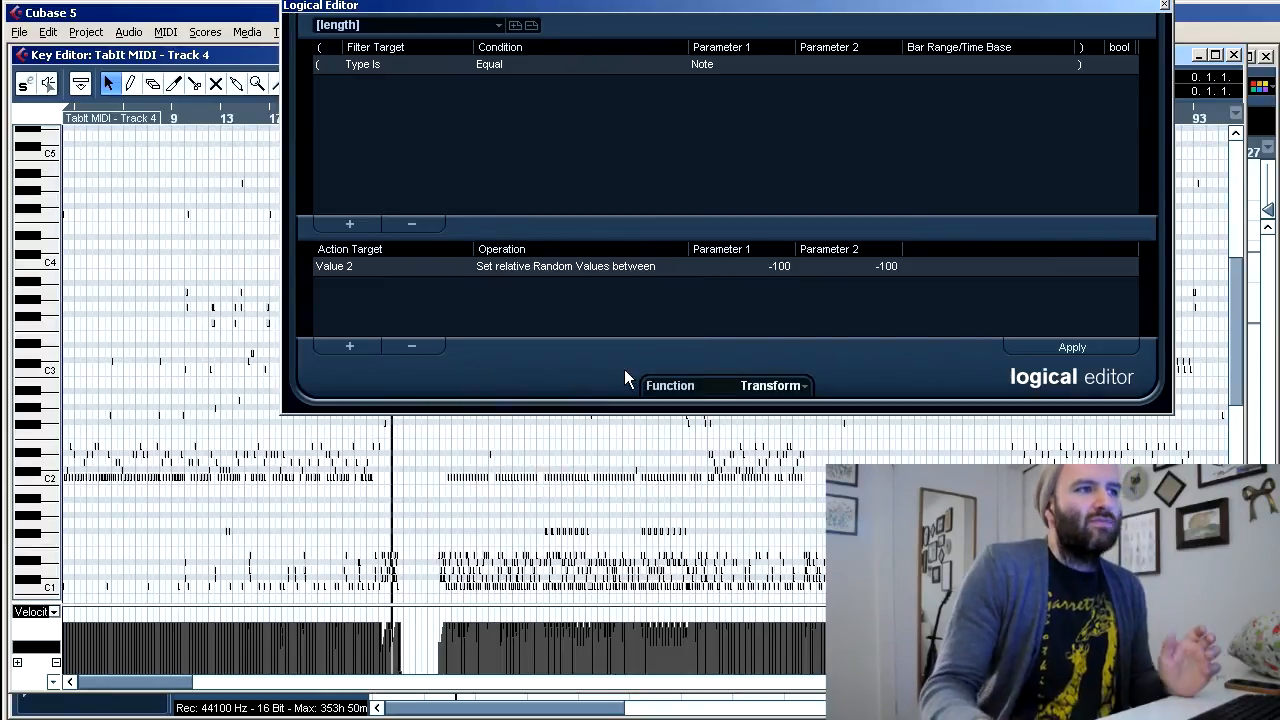
Set the random range from -8 to 0, apply it twice to the note velocities, and close the Logical Editor
double_click(778, 268)
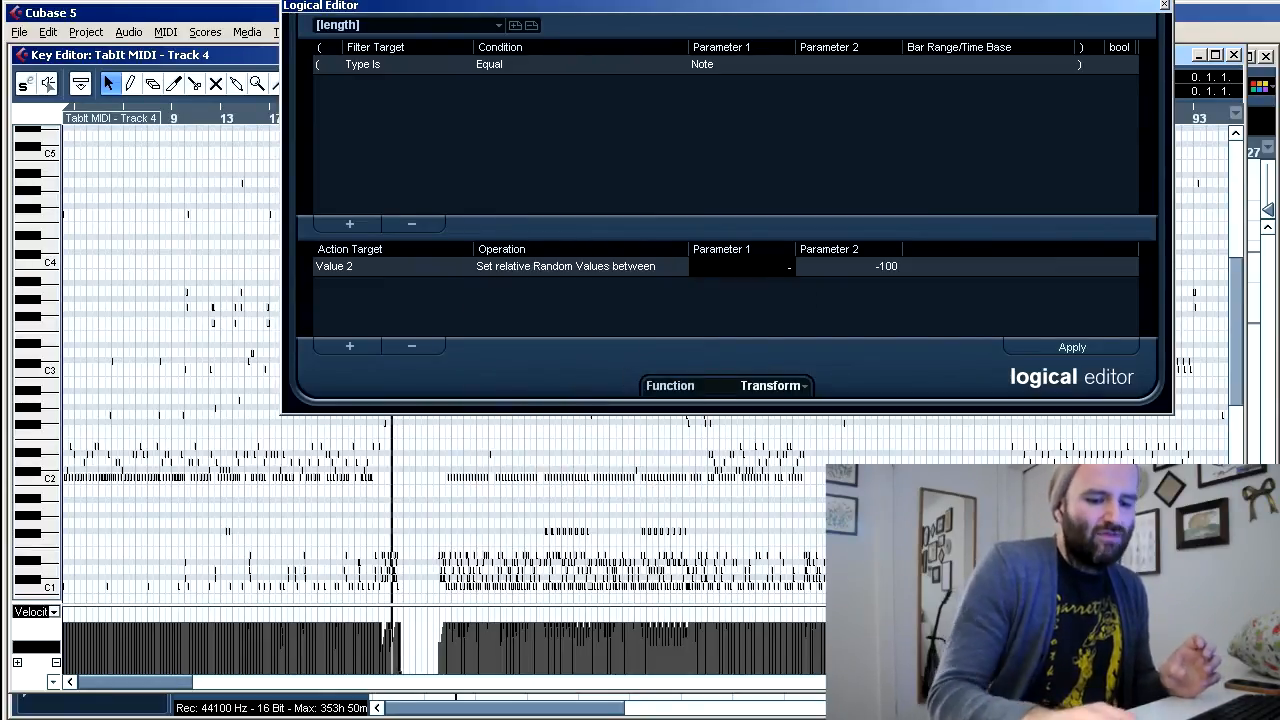
key(Return)
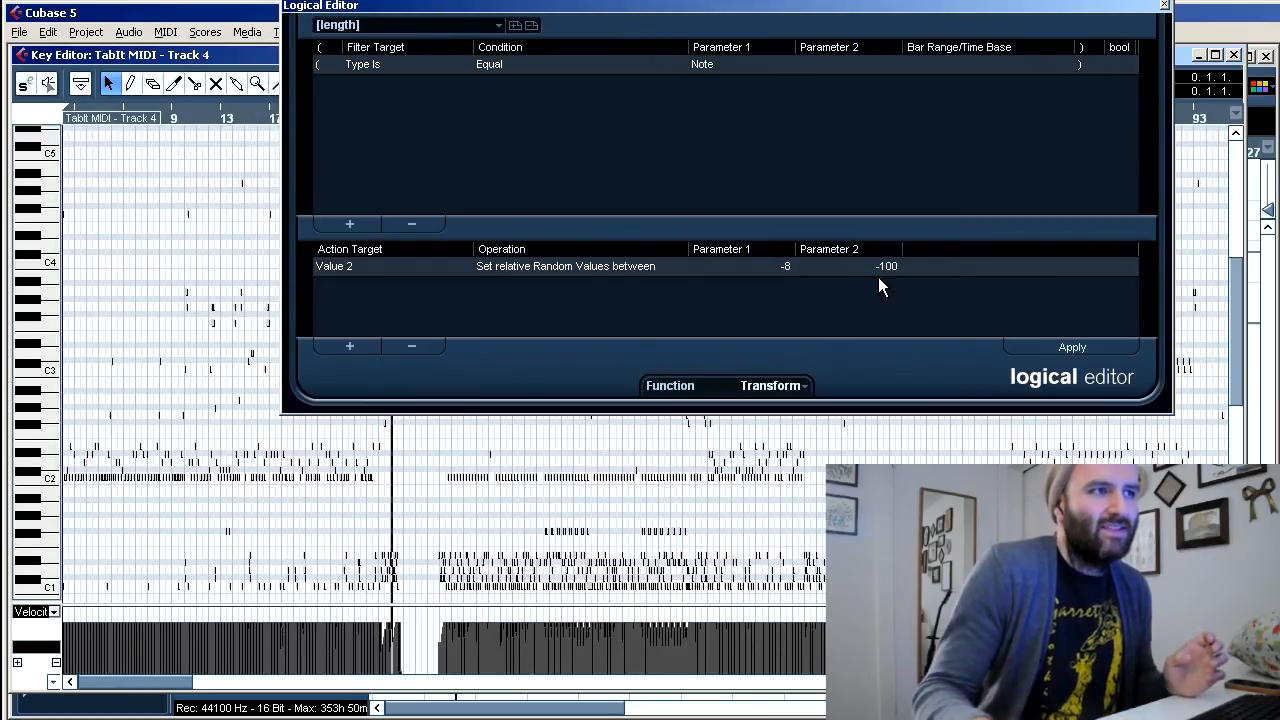
double_click(874, 267)
text(0)
key(Return)
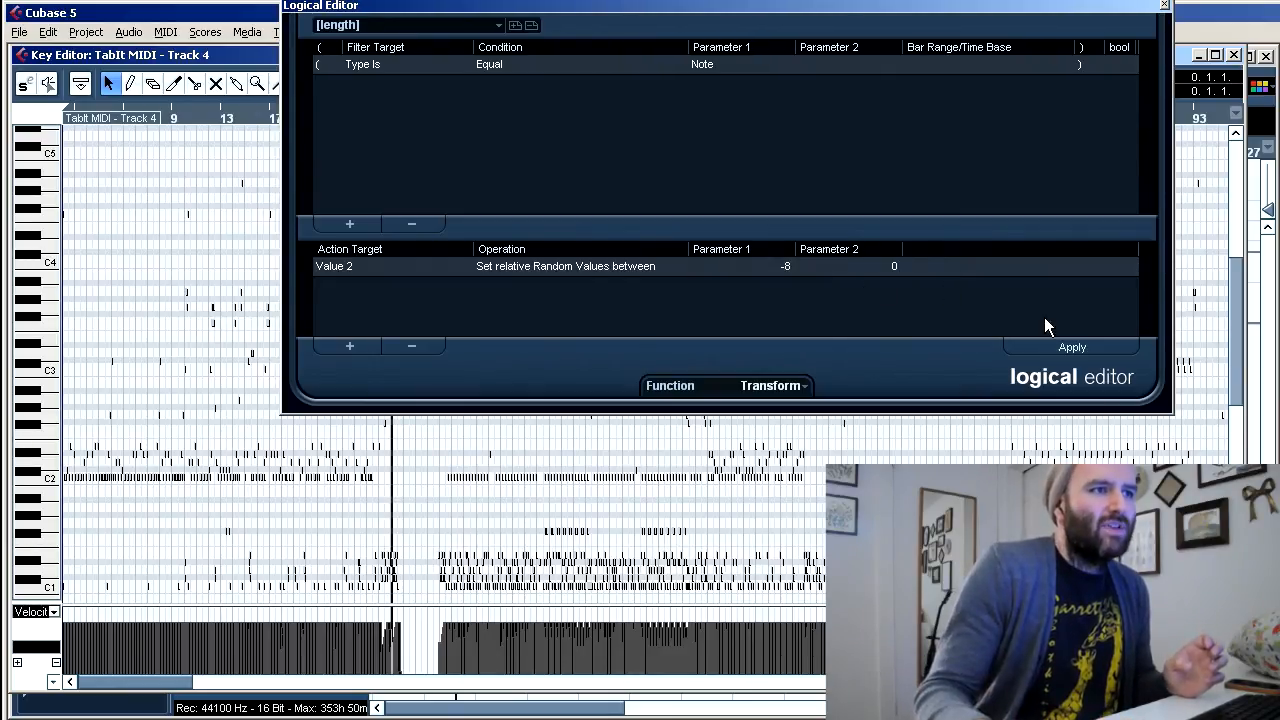
click(1069, 349)
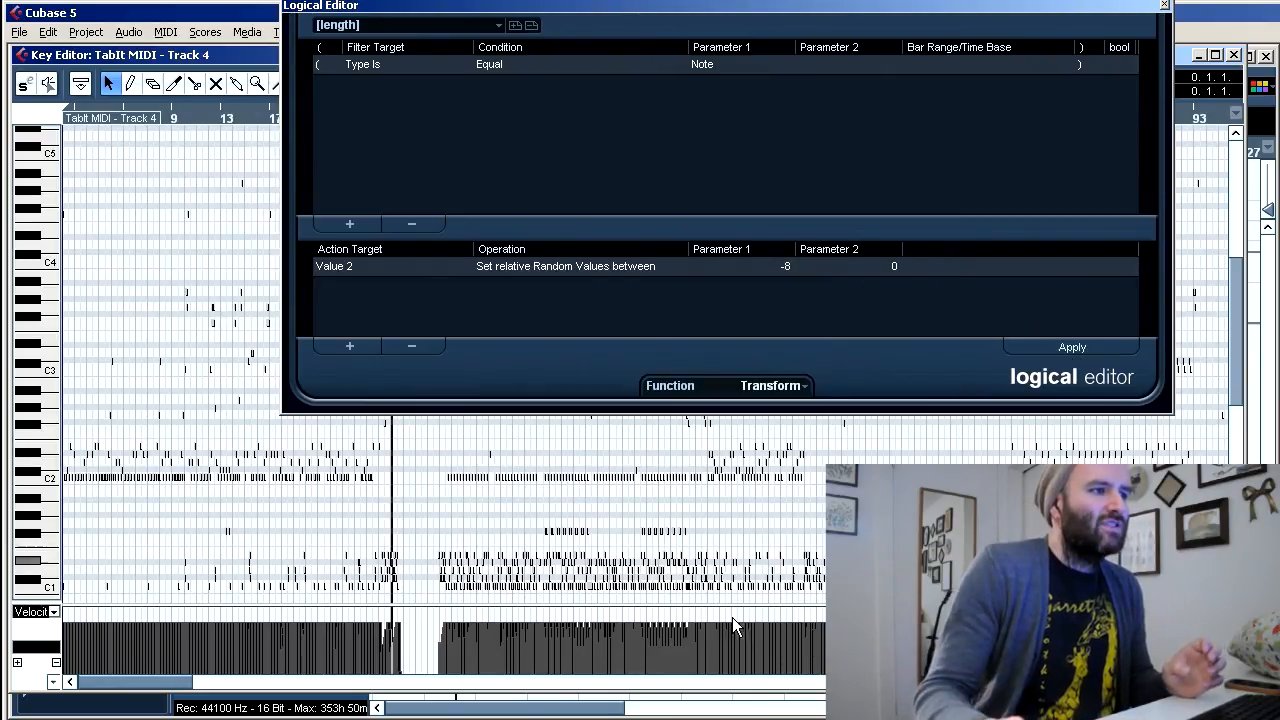
click(1052, 342)
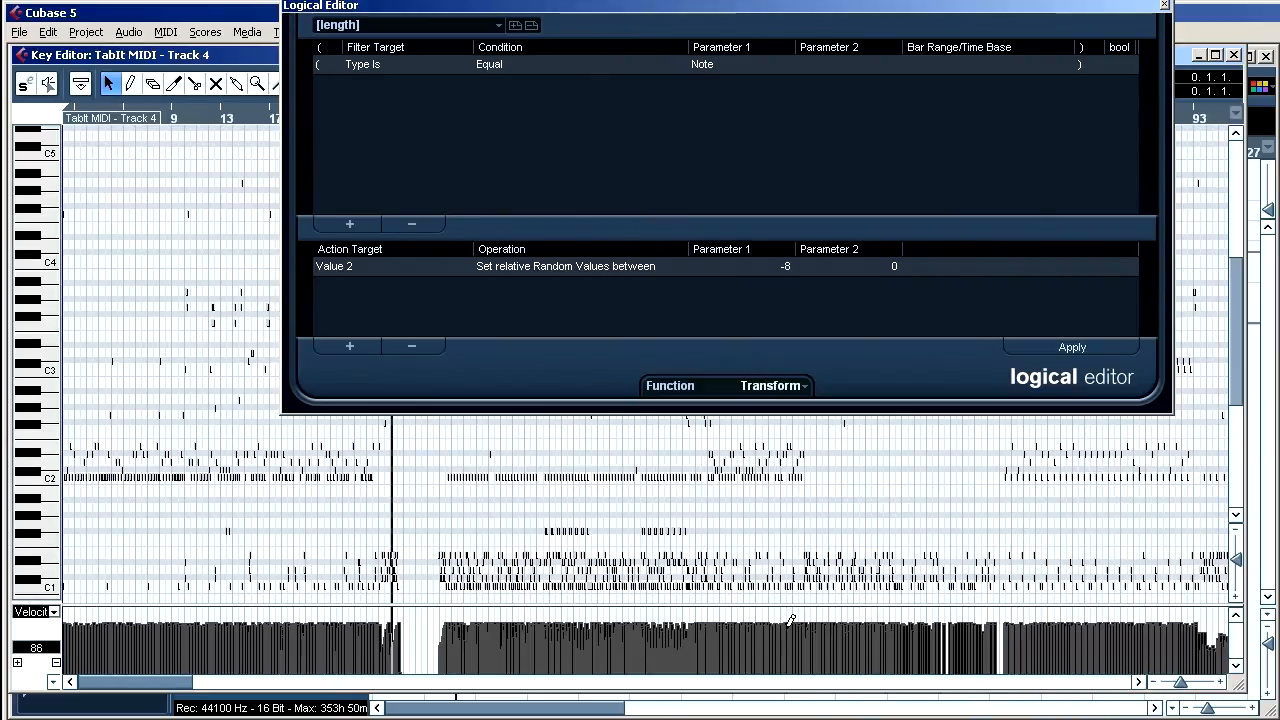
click(1164, 6)
Play back the drum fill from just after bar 26 in the Key Editor
drag(390, 122, 366, 209)
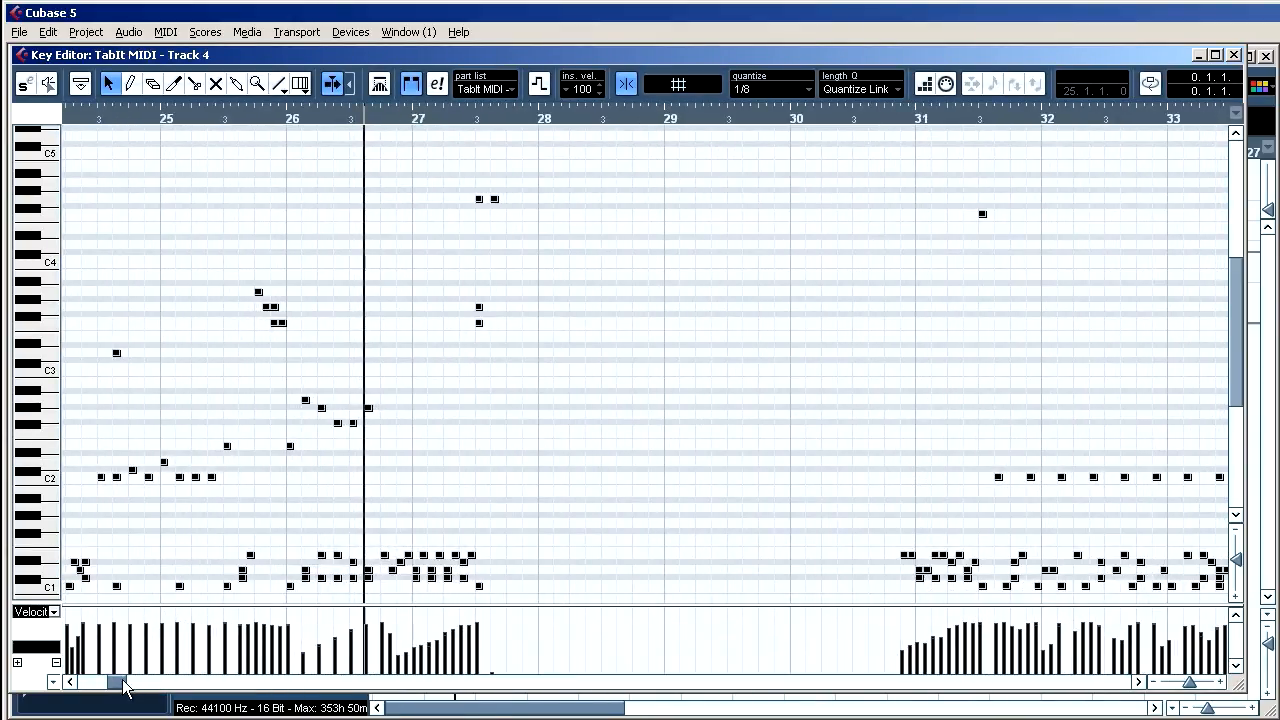
click(298, 114)
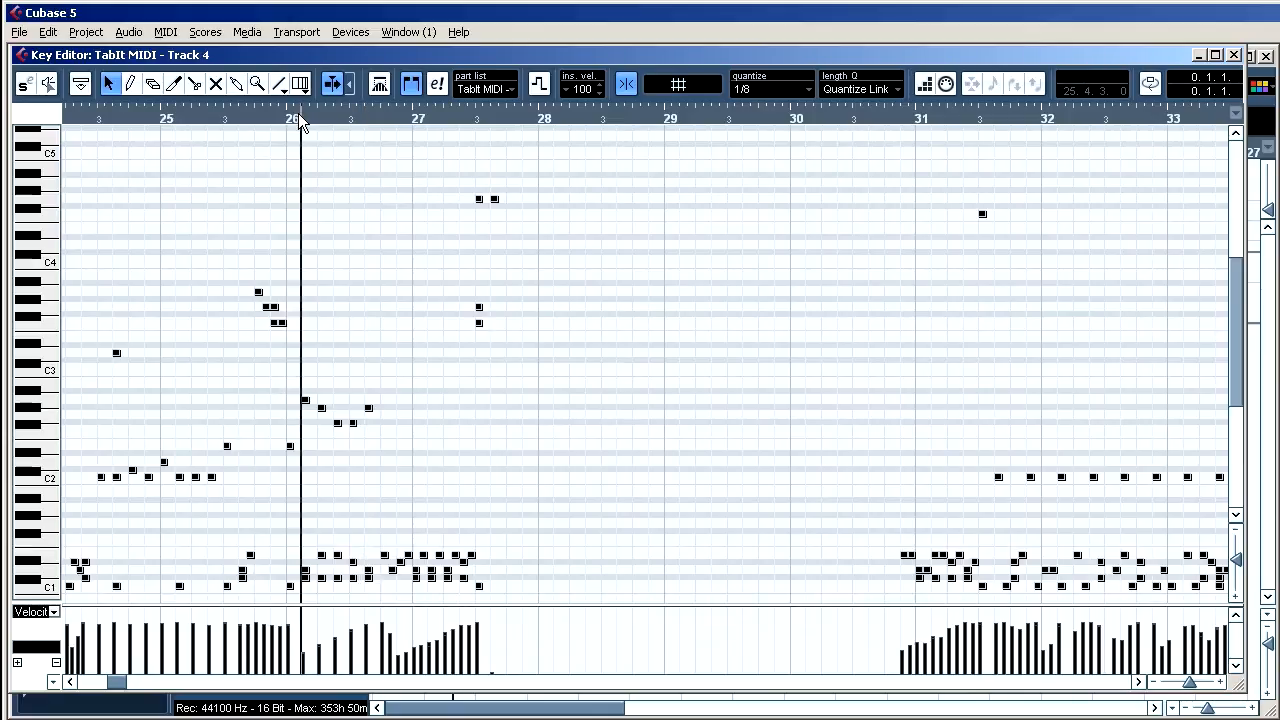
key(space)
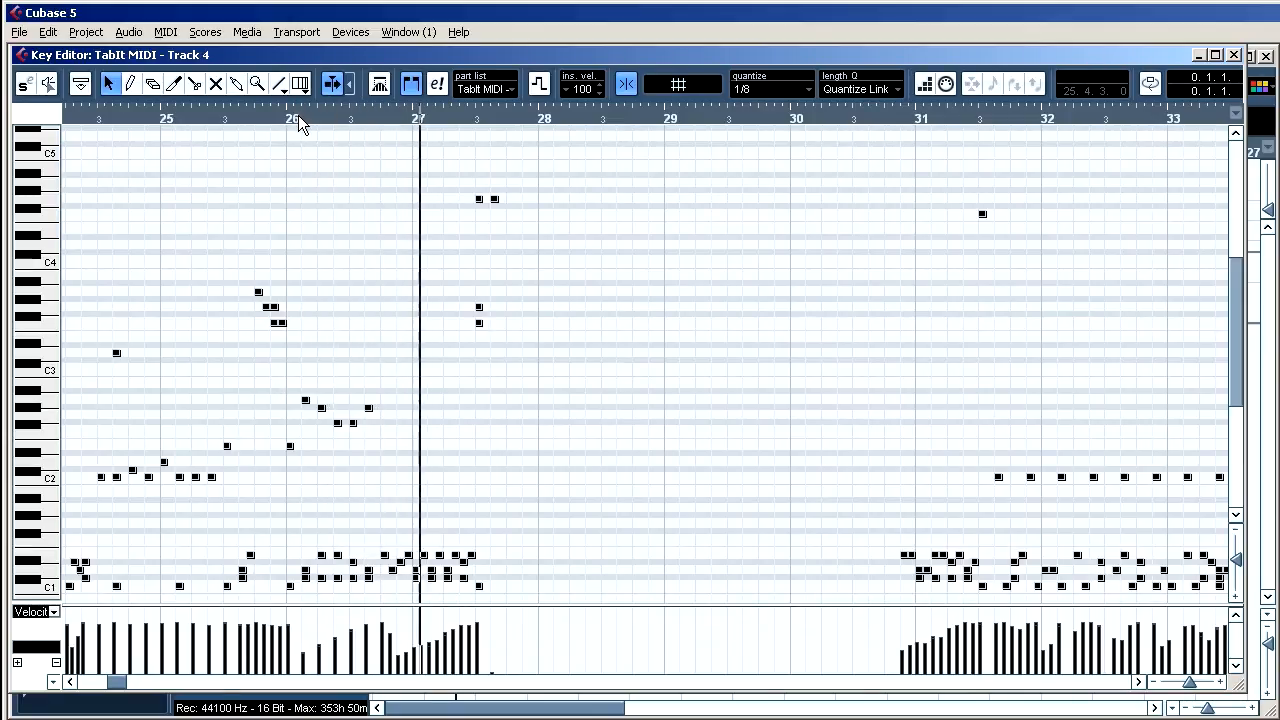
key(space)
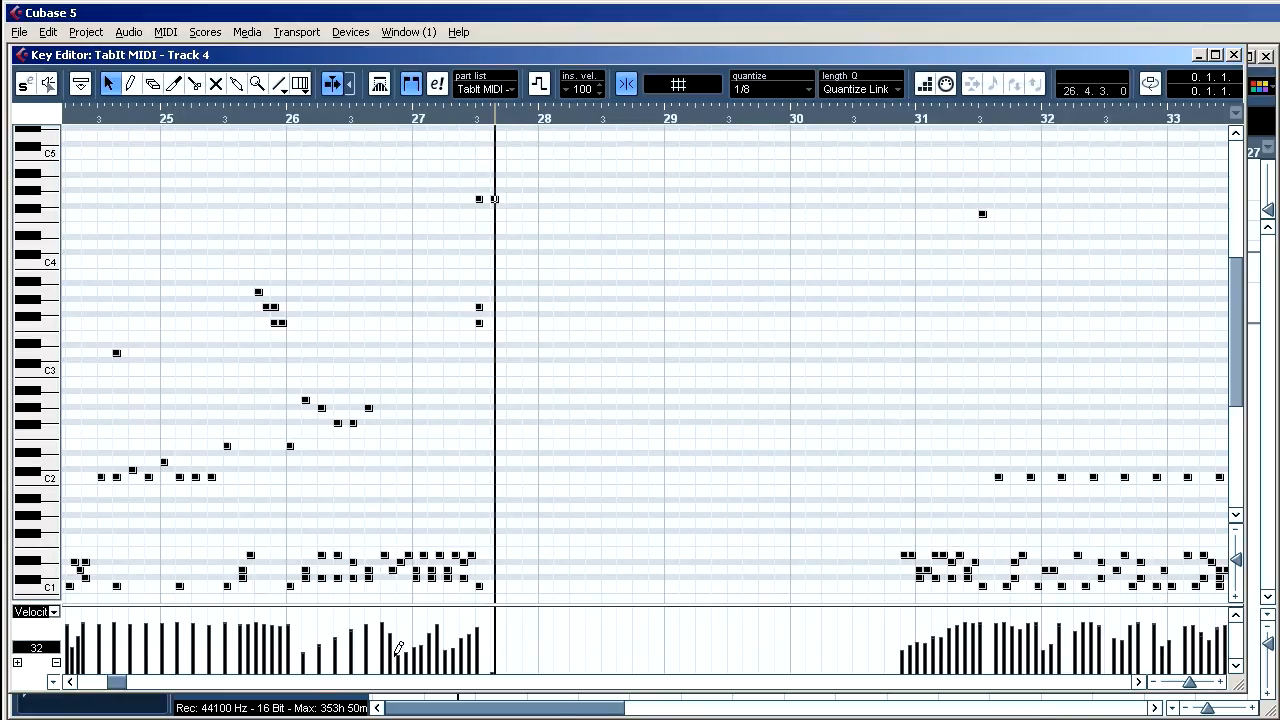
click(290, 120)
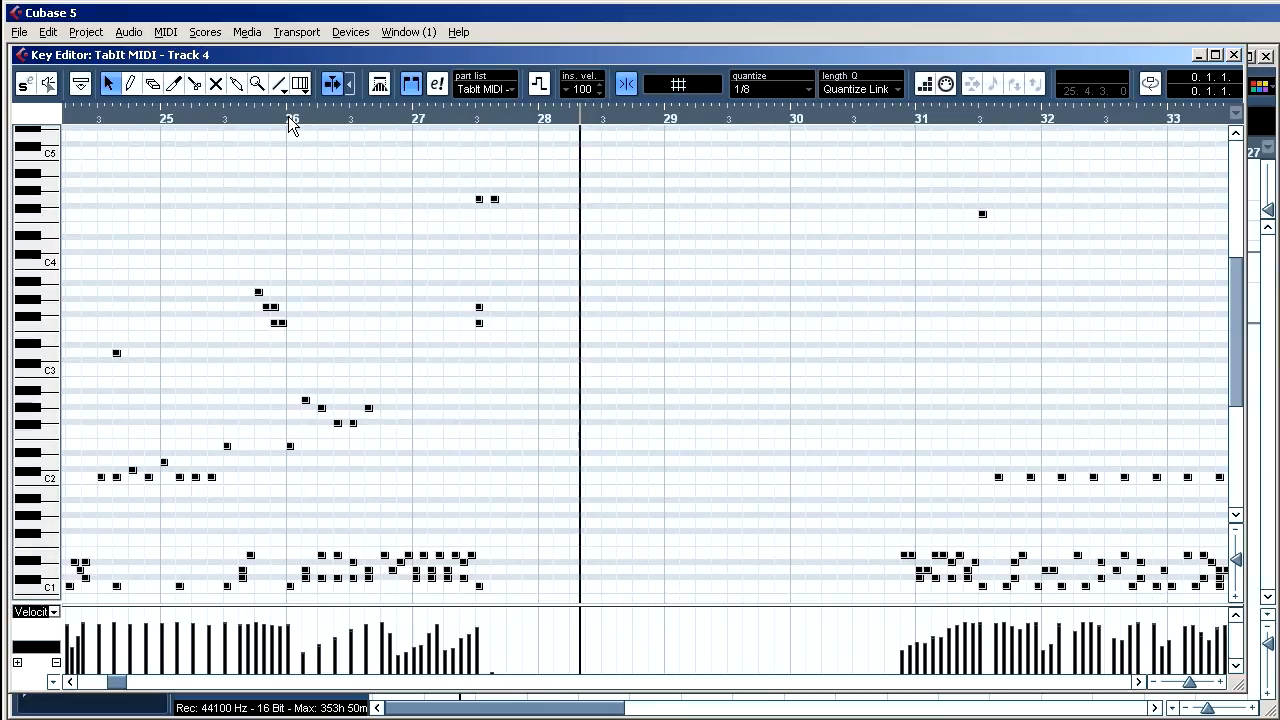
Close the Key Editor and briefly play the drum track from shortly after bar 33 in the project window
click(1234, 56)
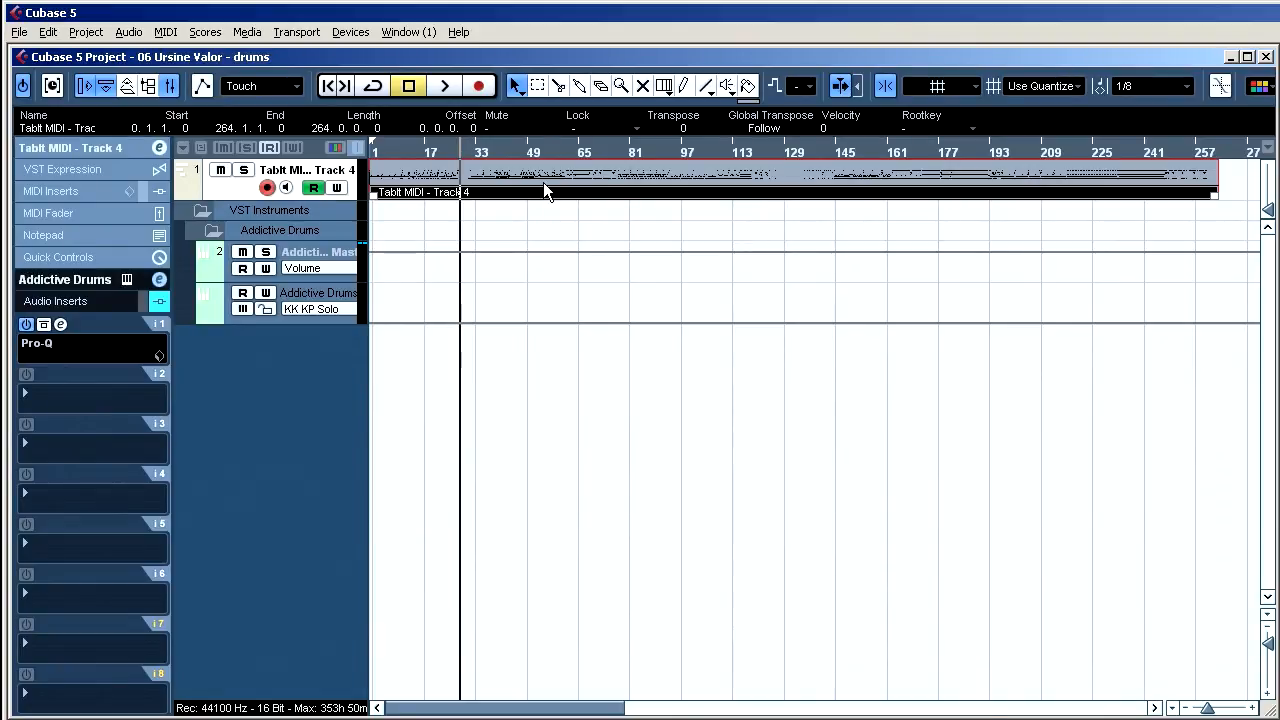
click(490, 152)
key(space)
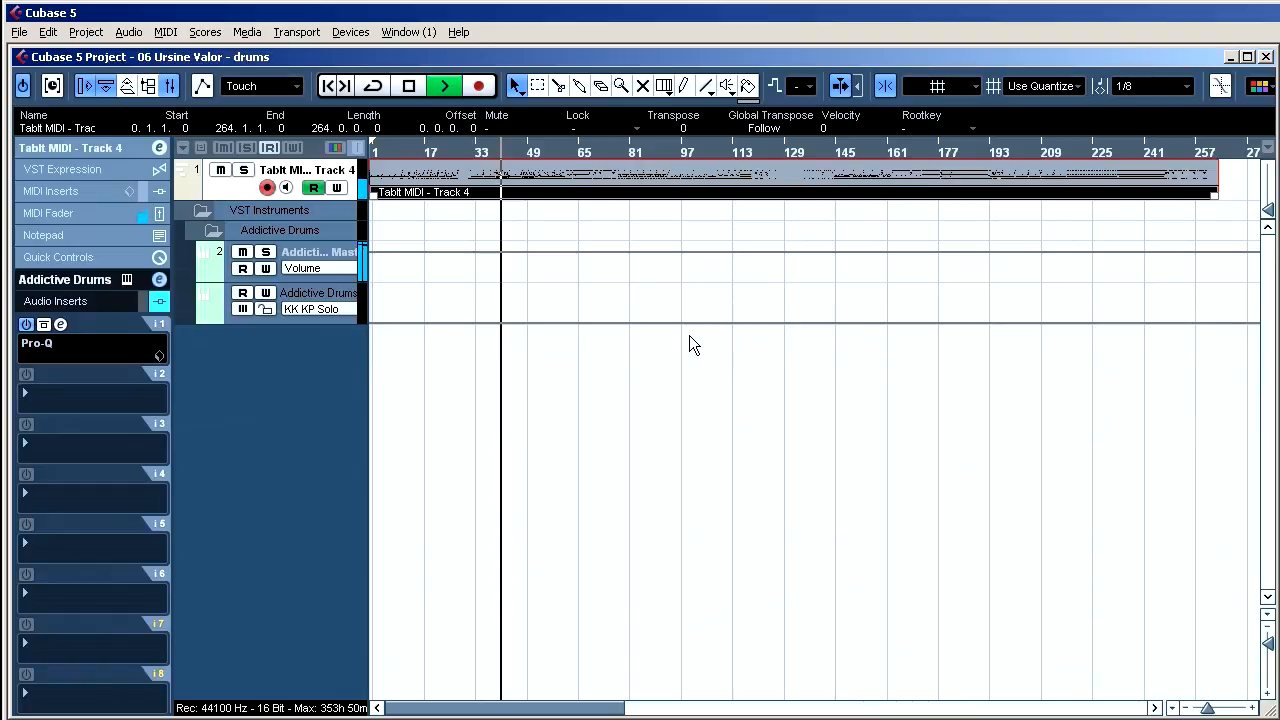
key(space)
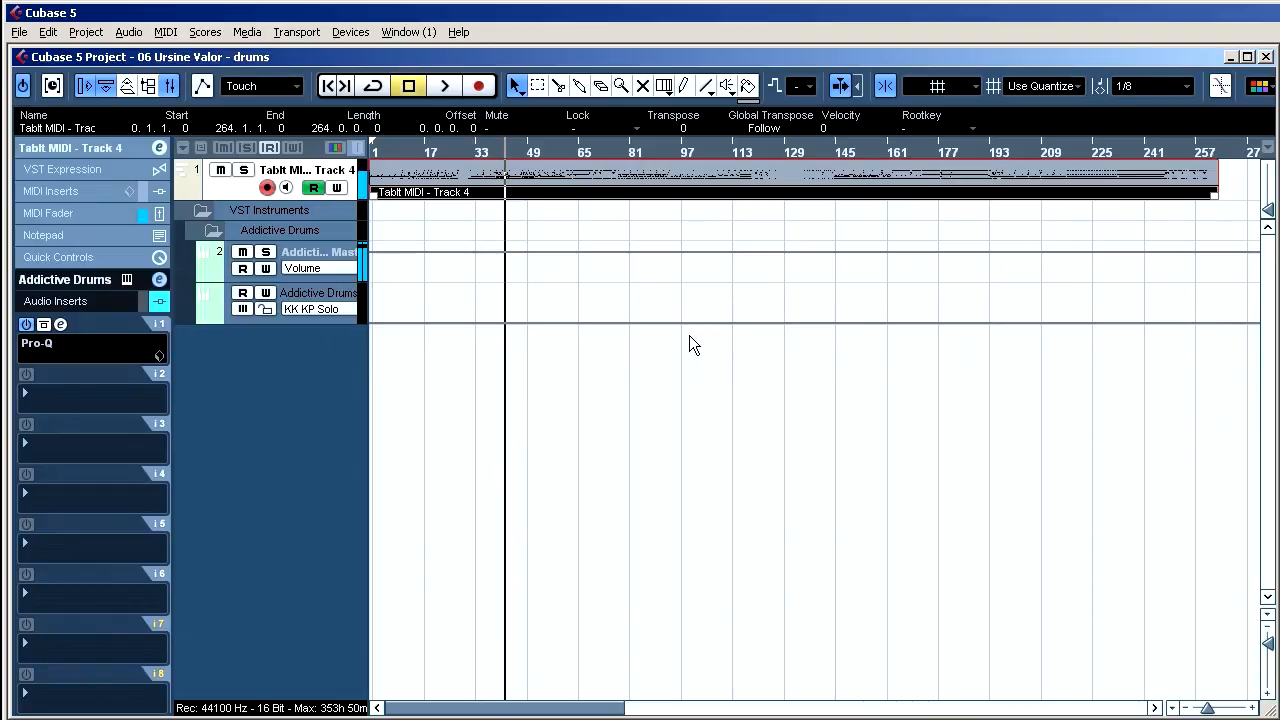